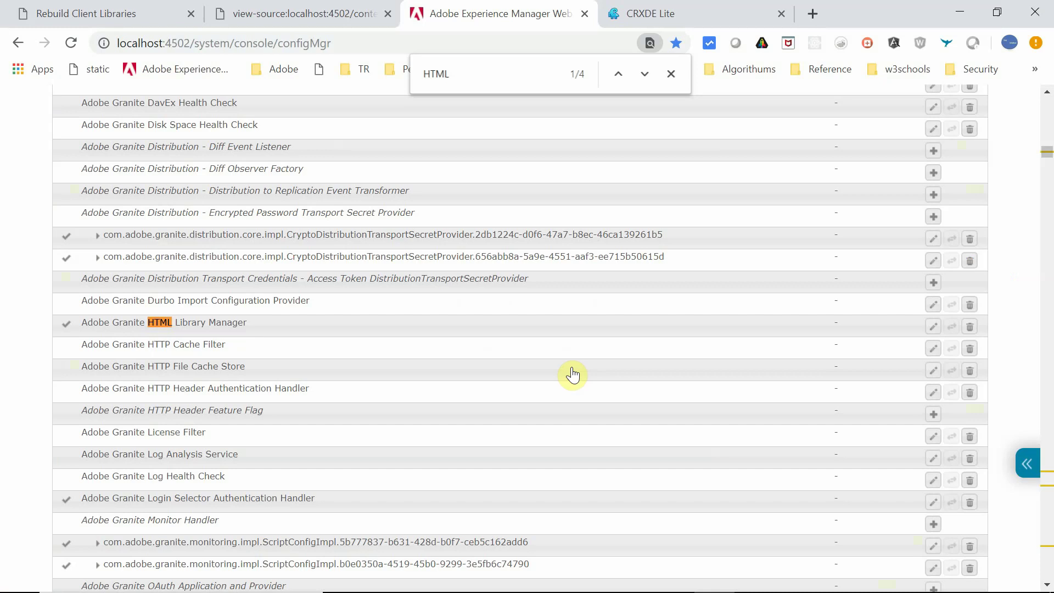
Open the HTML Library Manager configuration after checking the unminified clientlib includes in the en.html source.
left_click(216, 330)
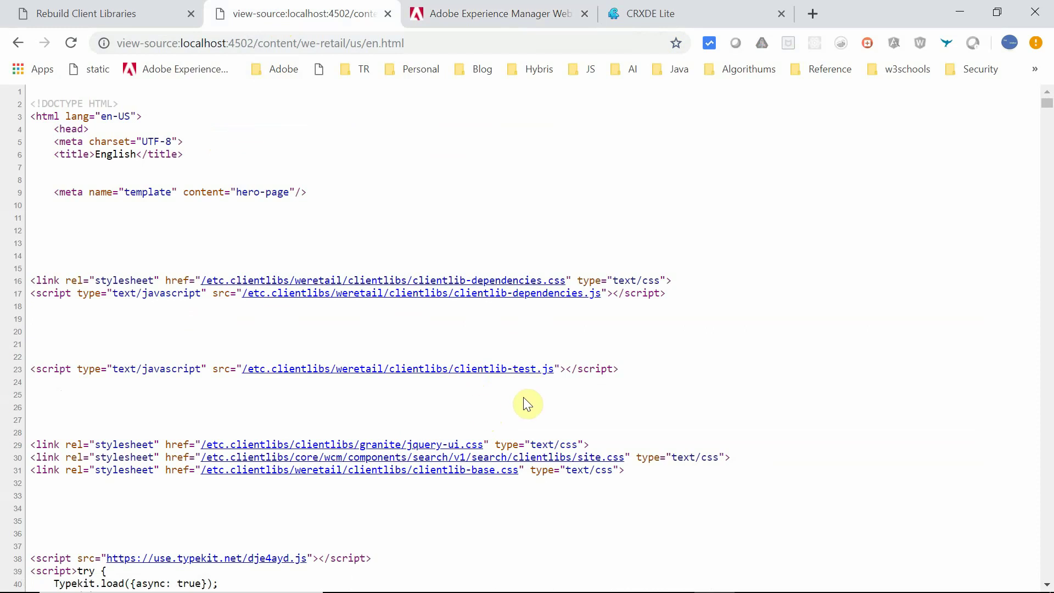
Tick Minify in the Adobe Granite HTML Library Manager configuration and save it.
left_click(495, 18)
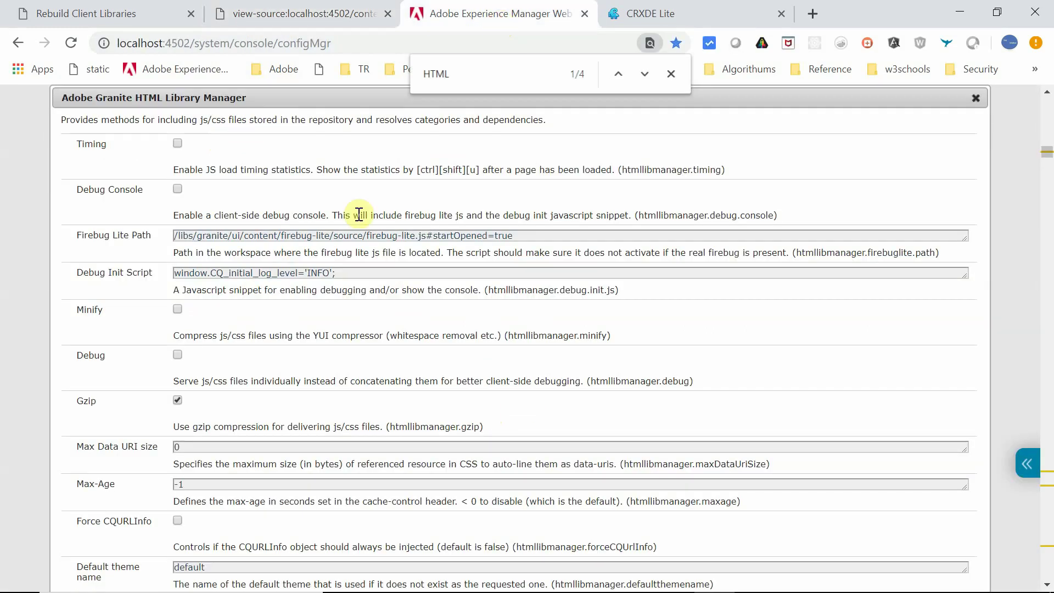
left_click(178, 311)
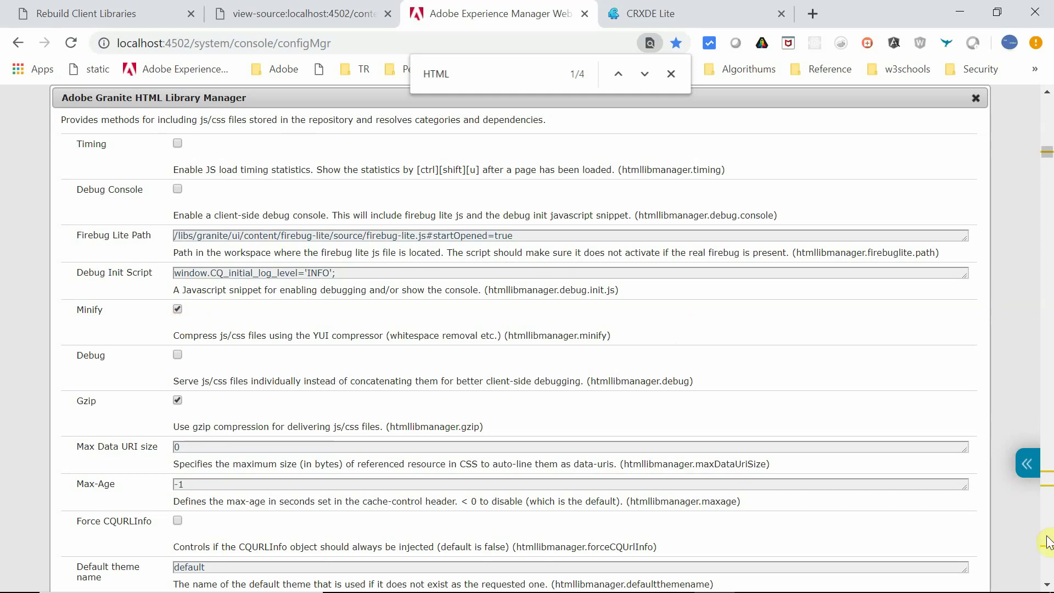
left_click(1047, 585)
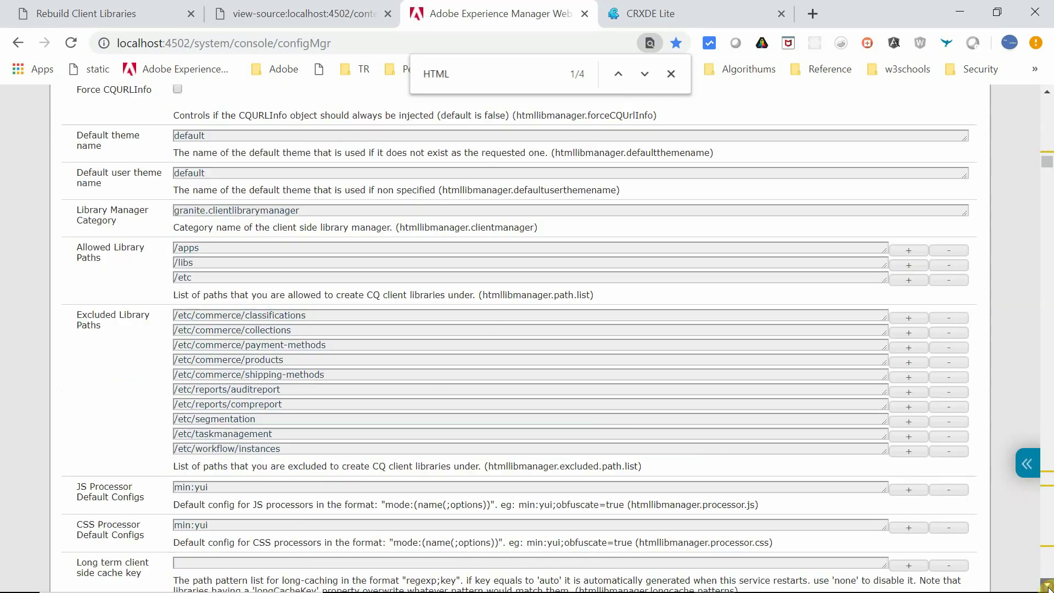
scroll(1047, 585, "down", 5)
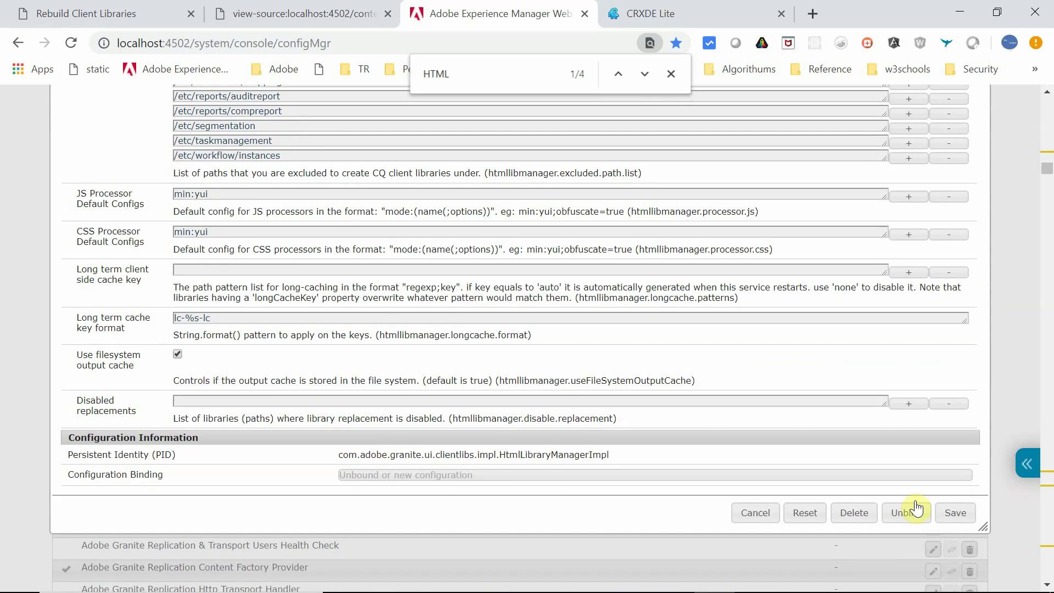
left_click(954, 513)
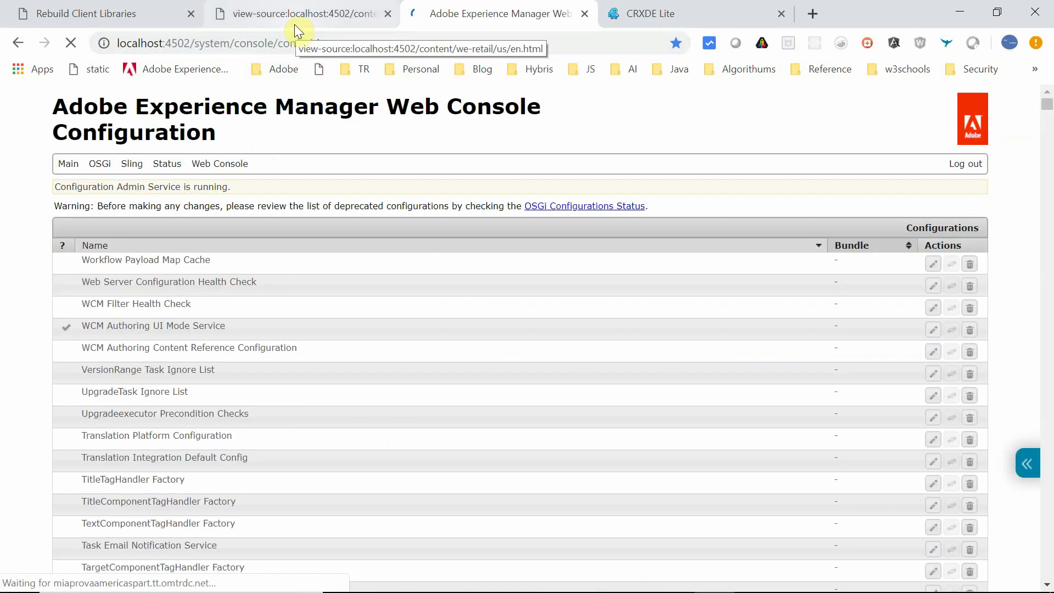
Reload the en.html view-source page so its clientlib includes become .min.js and .min.css.
left_click(294, 24)
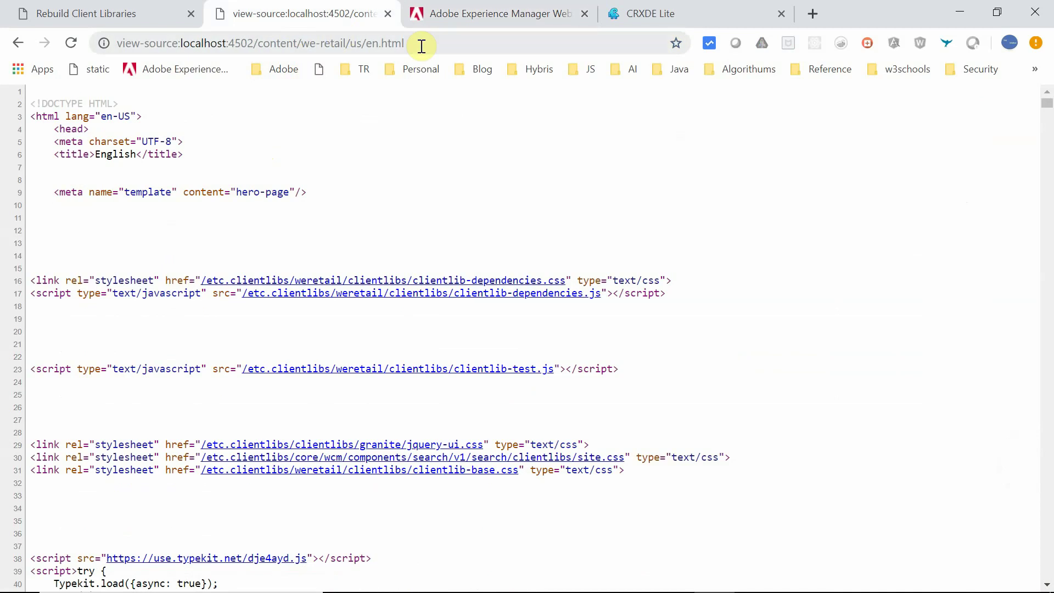
left_click(423, 44)
key("Return")
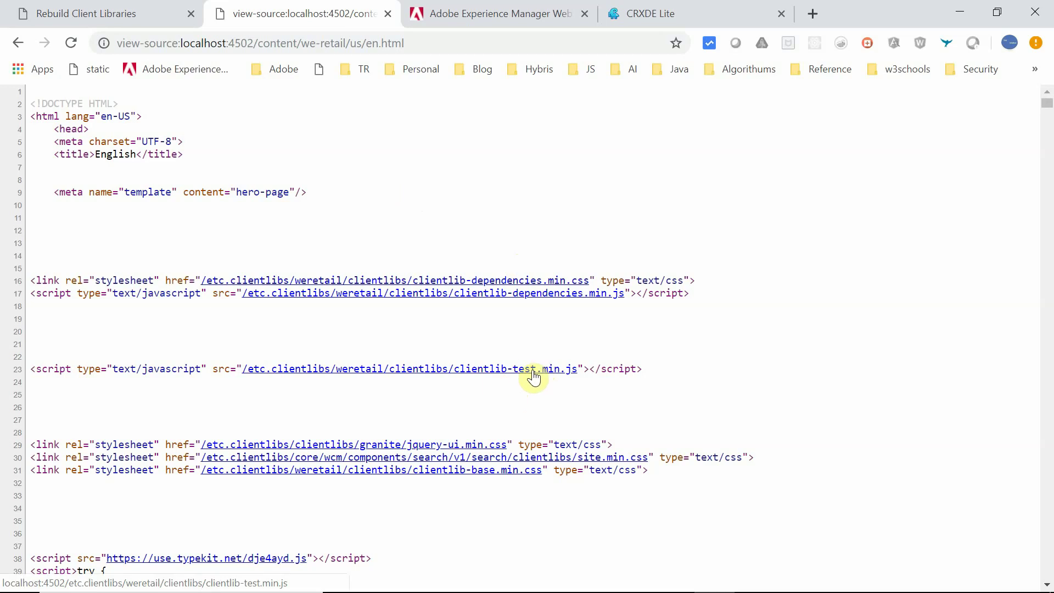
Open clientlib-test/js/sample.js in CRXDE Lite's enlarged editor to show its already-minified code.
left_click(651, 16)
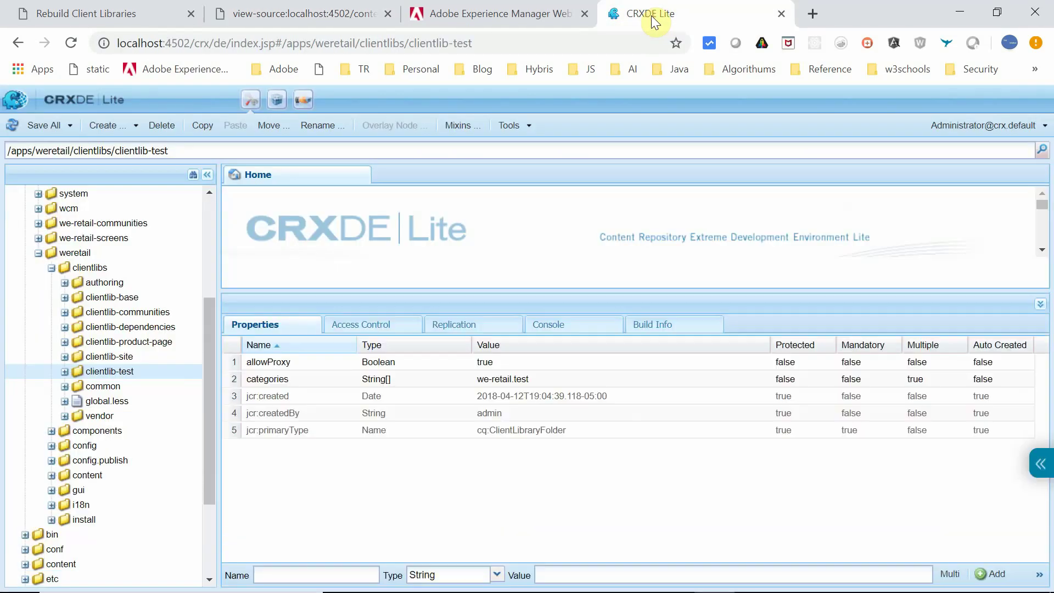
left_click(64, 371)
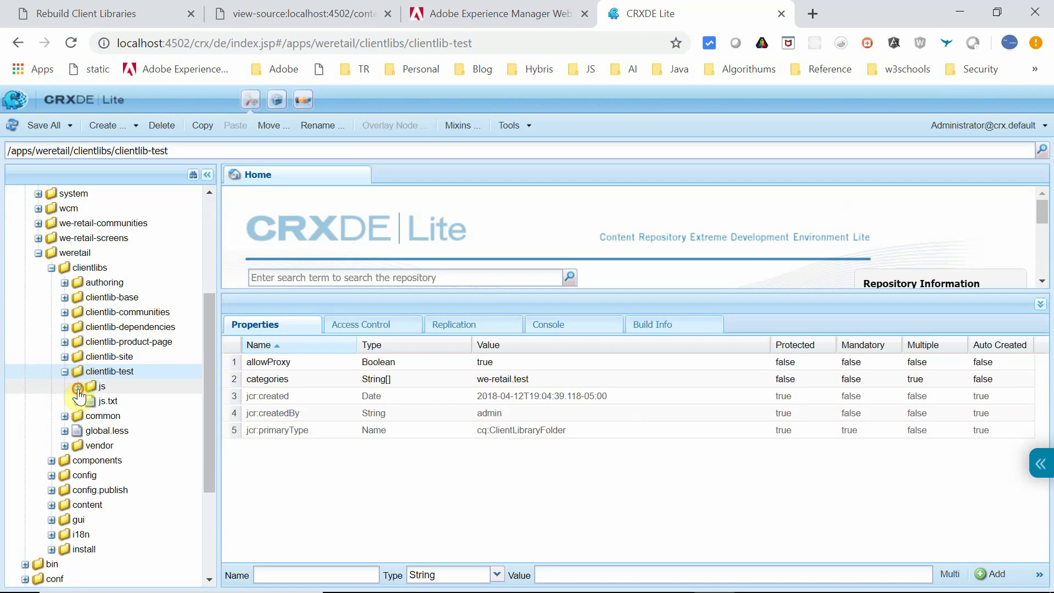
left_click(78, 386)
left_click(126, 405)
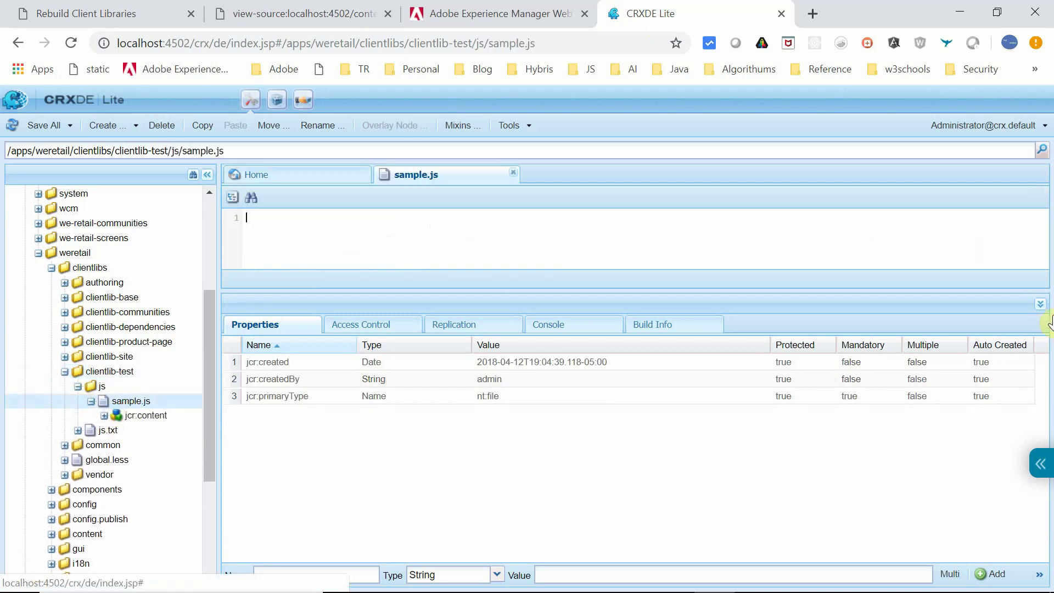
left_click(1040, 304)
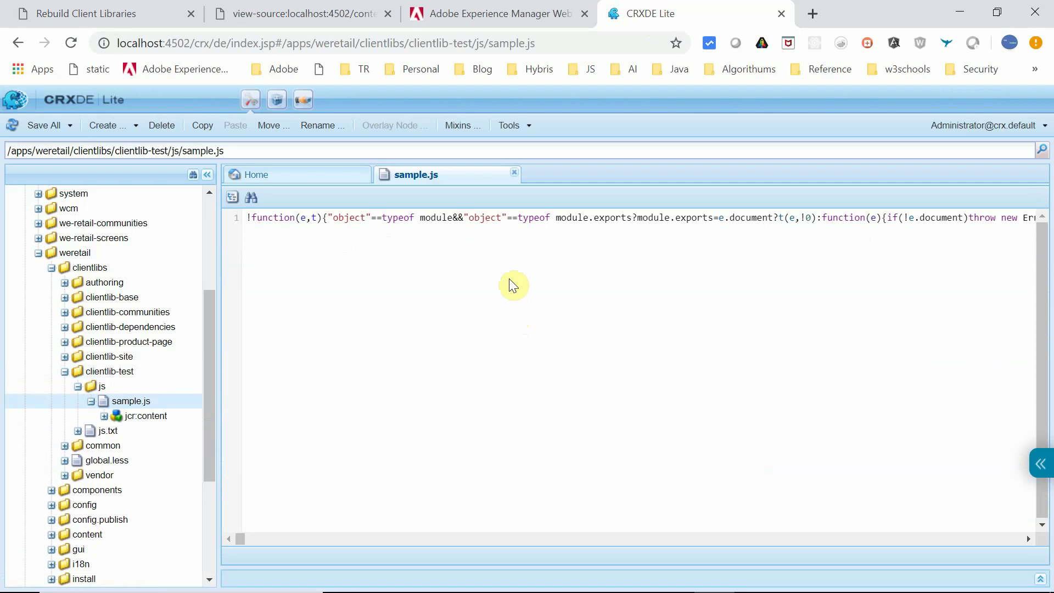
left_click(496, 12)
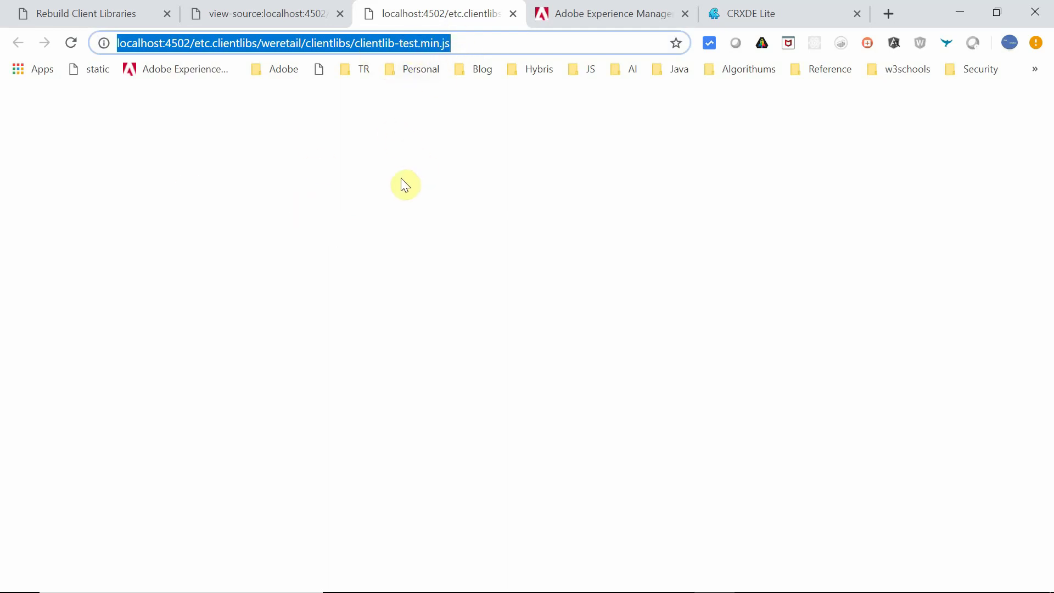
Switch to error.log in Notepad++ after clientlib-test.min.js loads as an empty page.
key("alt+Tab")
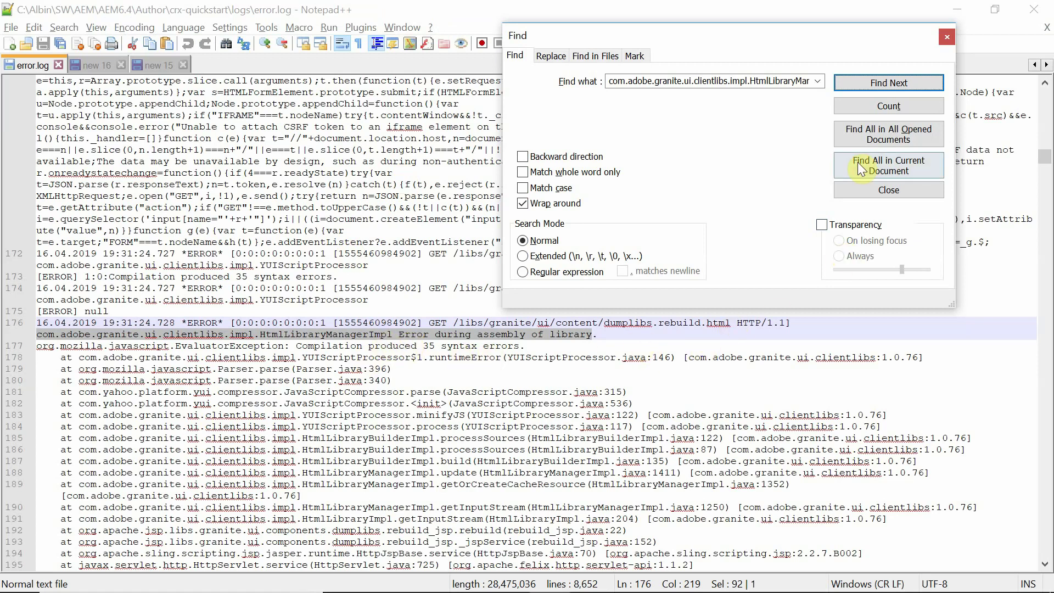
Find the HtmlLibraryManagerImpl entry at line 874 reporting 35 syntax errors for clientlib-test.min.js.
left_click(875, 86)
left_click(874, 87)
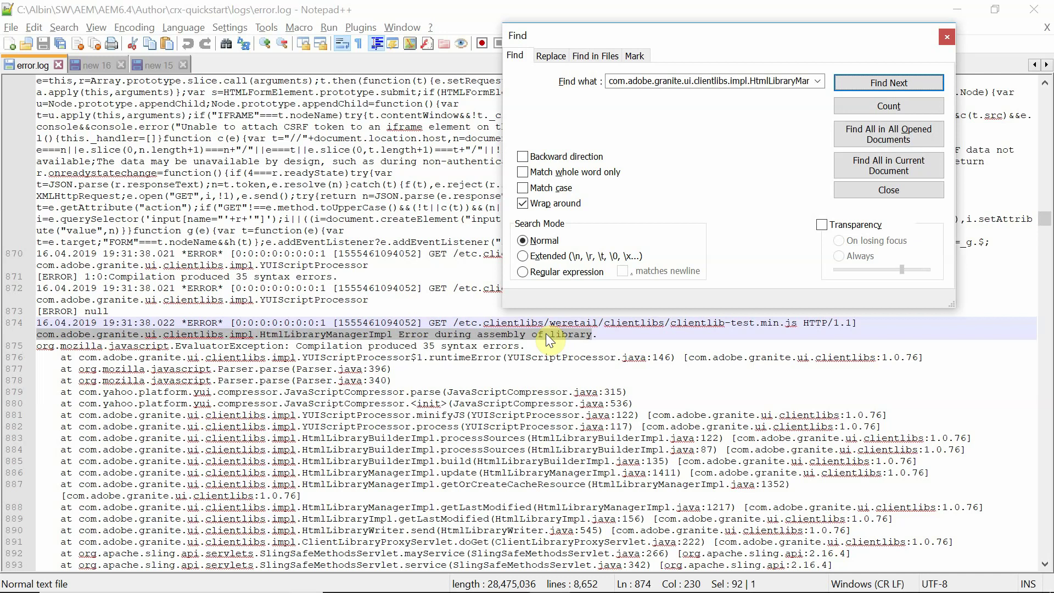
Review the noted jsProcessor and cssProcessor values default:none, min:none, then return to CRXDE Lite.
key("Escape")
key("ctrl+Tab")
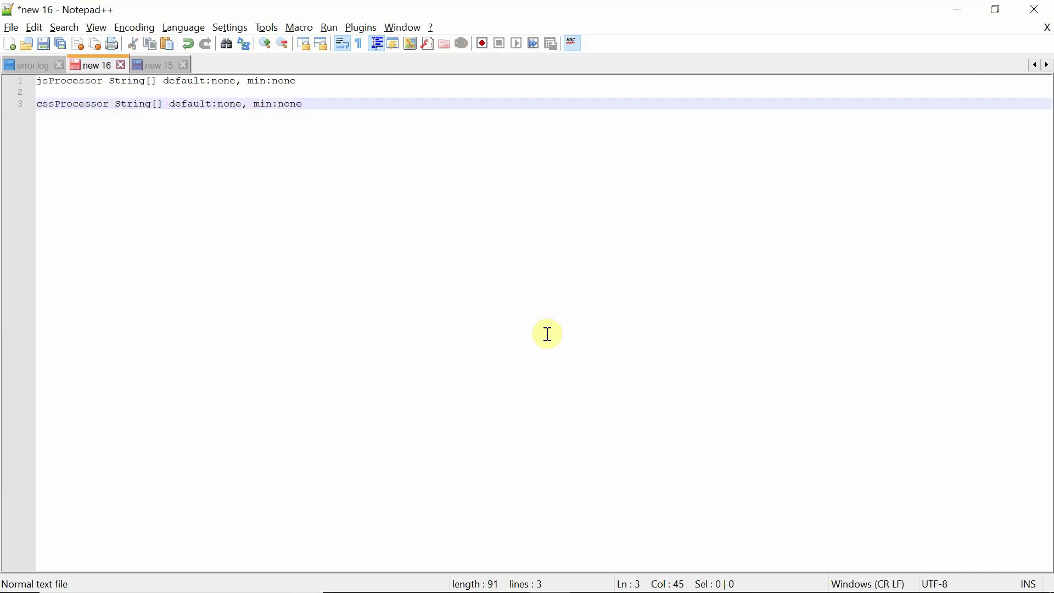
double_click(68, 83)
key("ctrl+c")
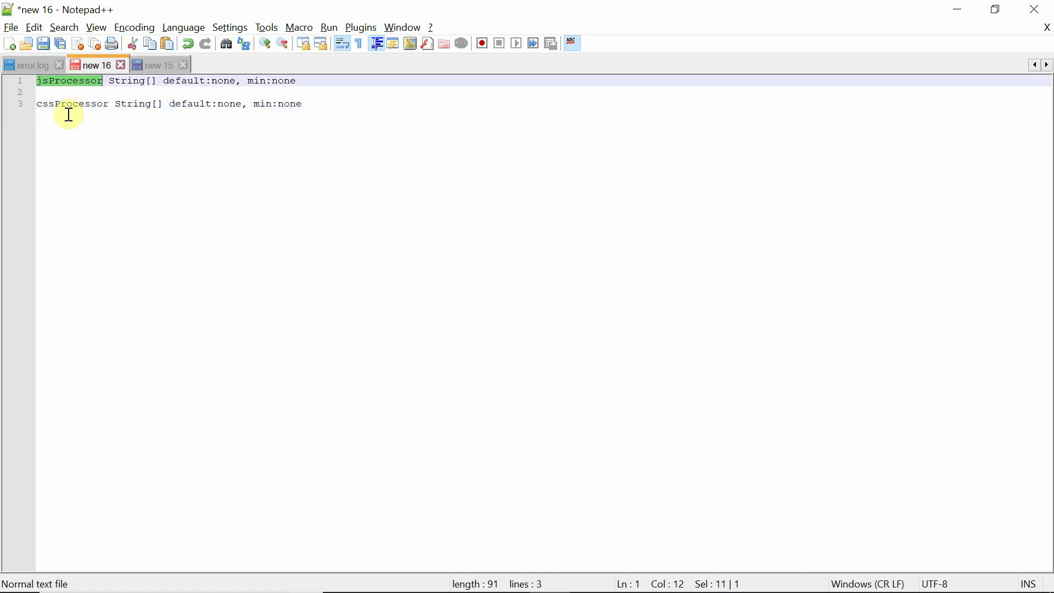
double_click(66, 103)
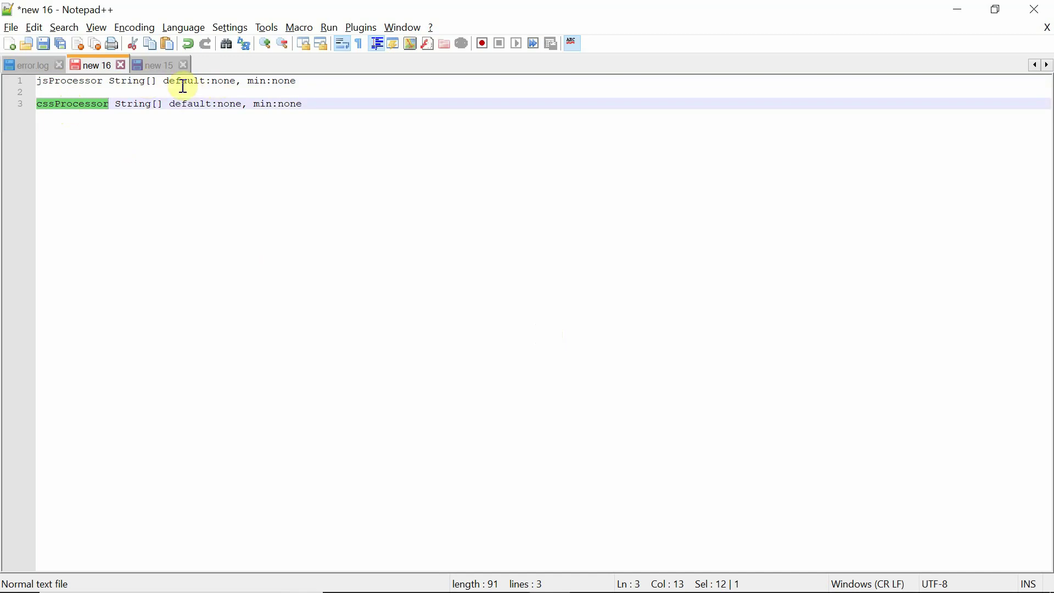
left_click(219, 83)
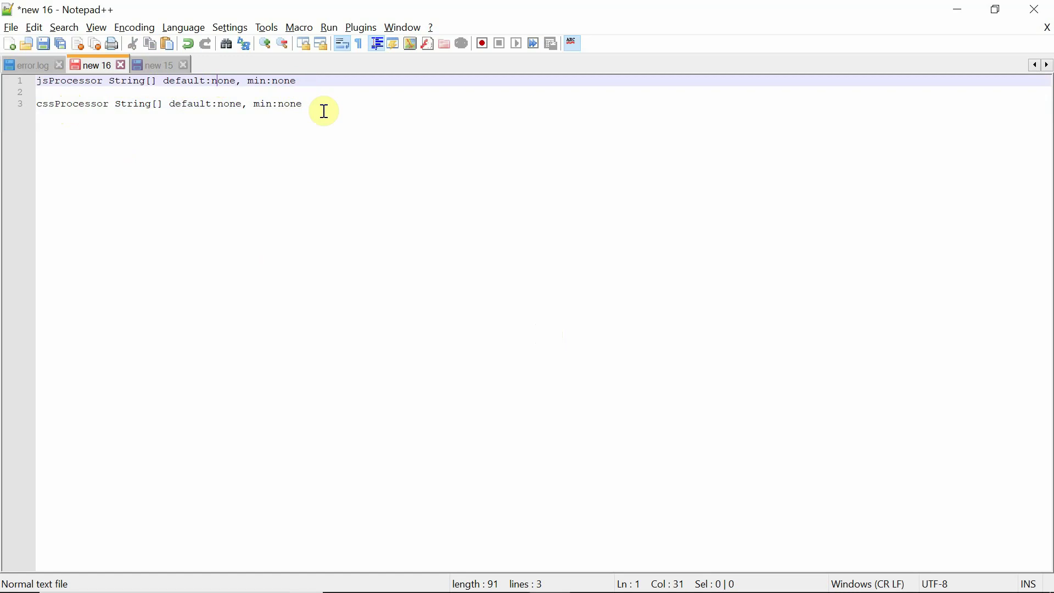
key("alt+Tab")
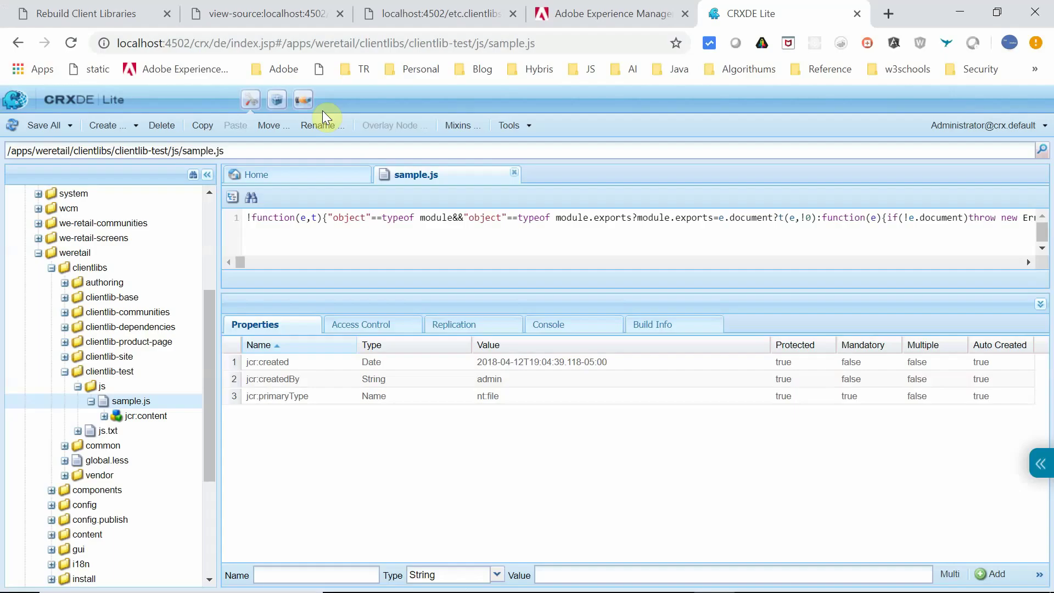
Add a multi-value jsProcessor property to clientlib-test with values default:none and min:none.
left_click(124, 378)
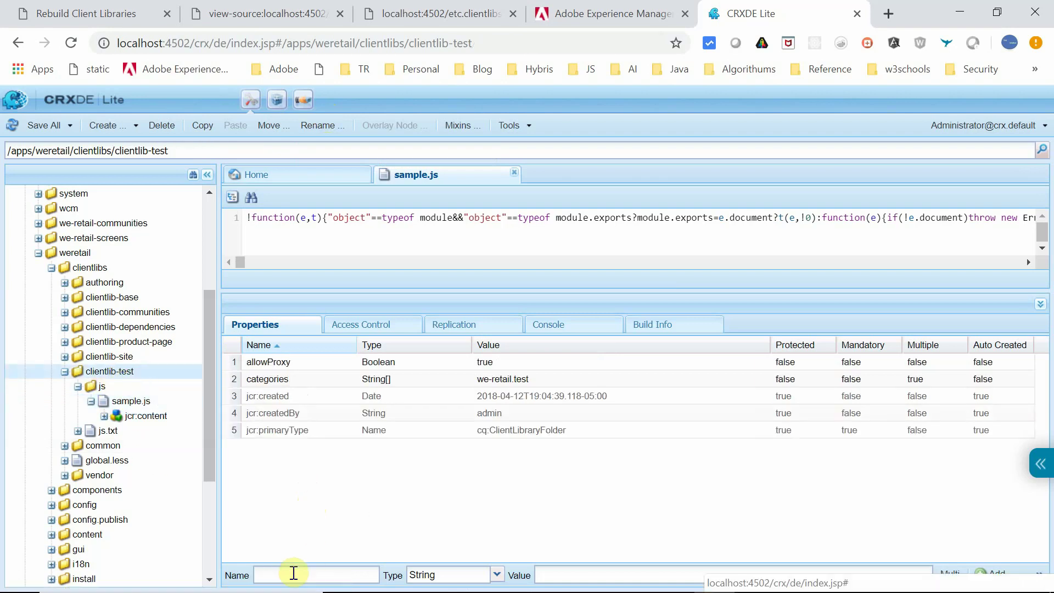
left_click(322, 570)
key("ctrl+v")
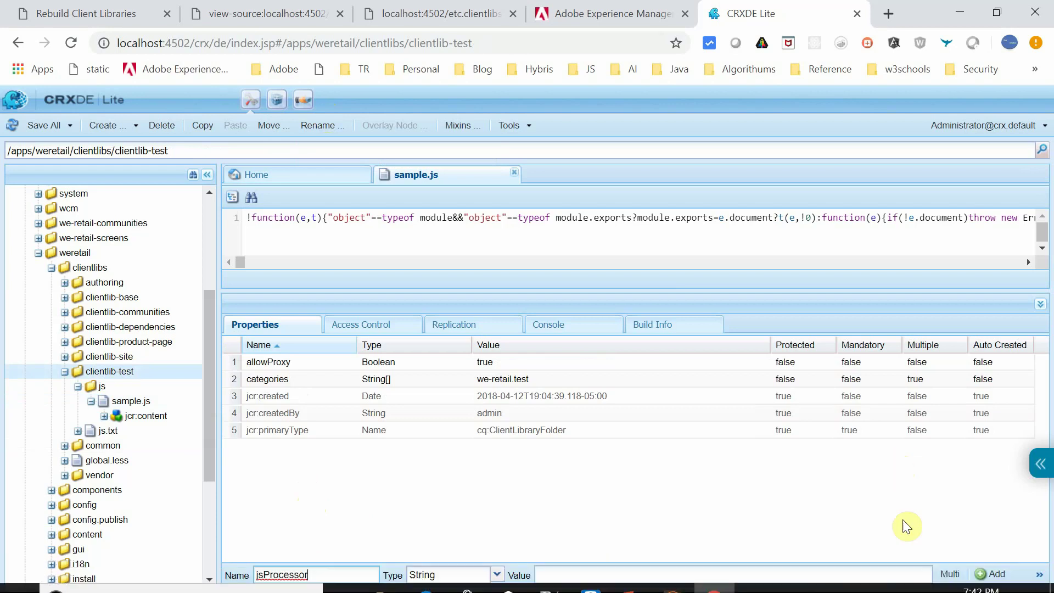
left_click(946, 582)
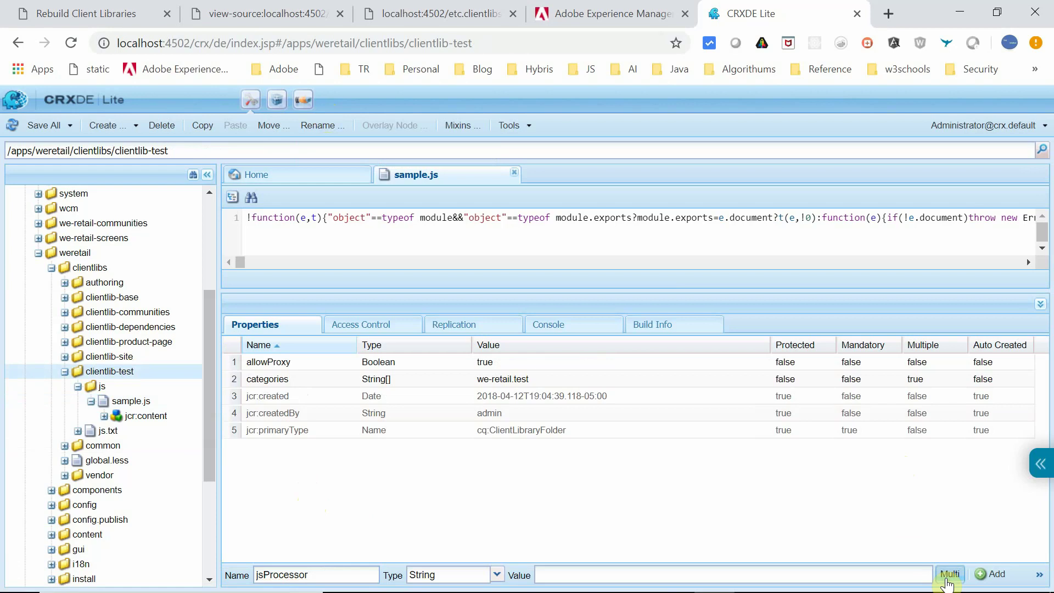
left_click(986, 576)
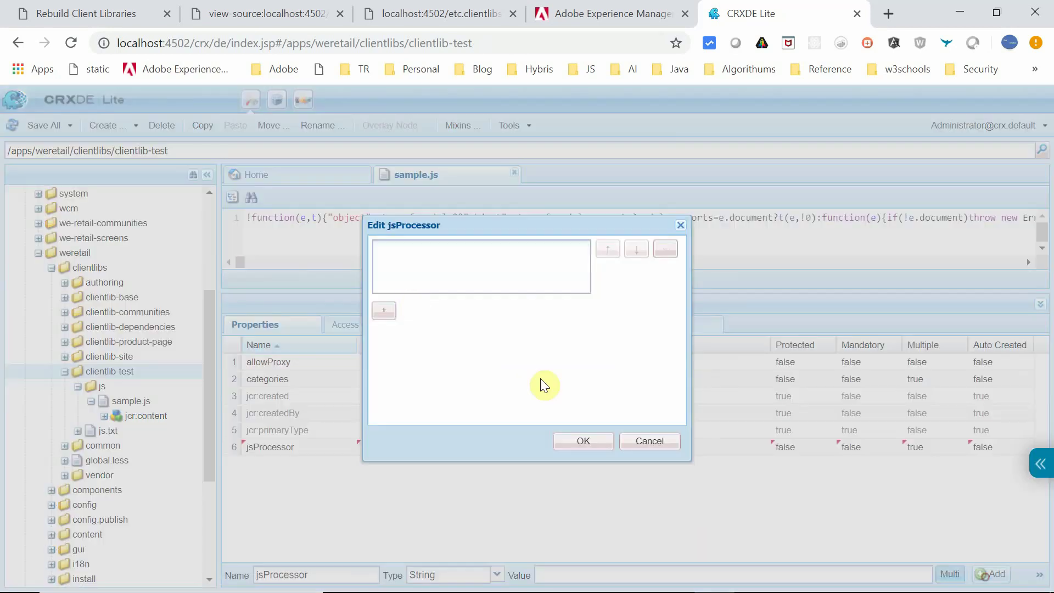
type("d")
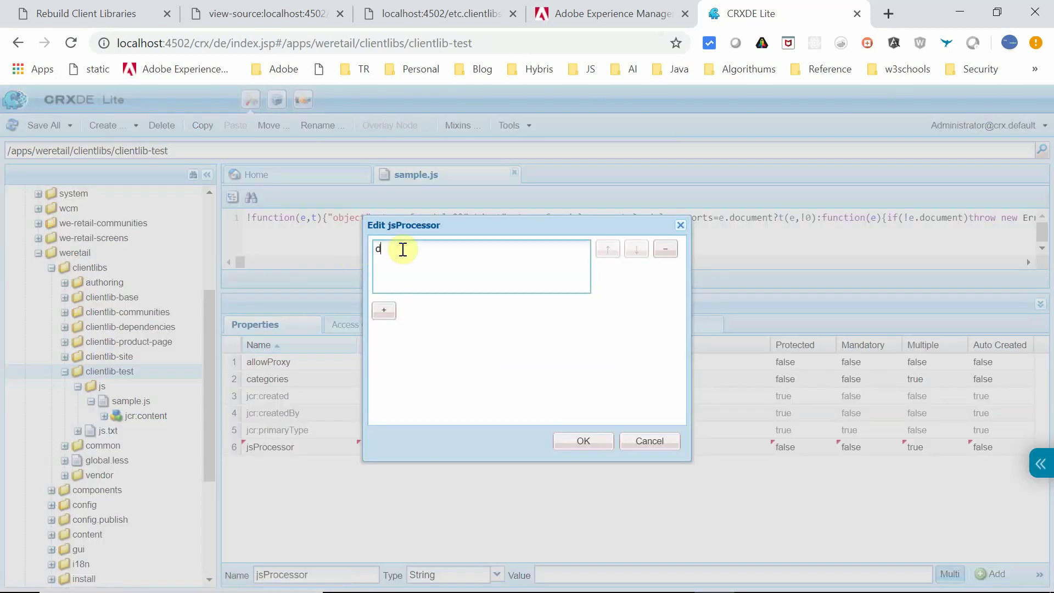
type("efault:none")
left_click(386, 311)
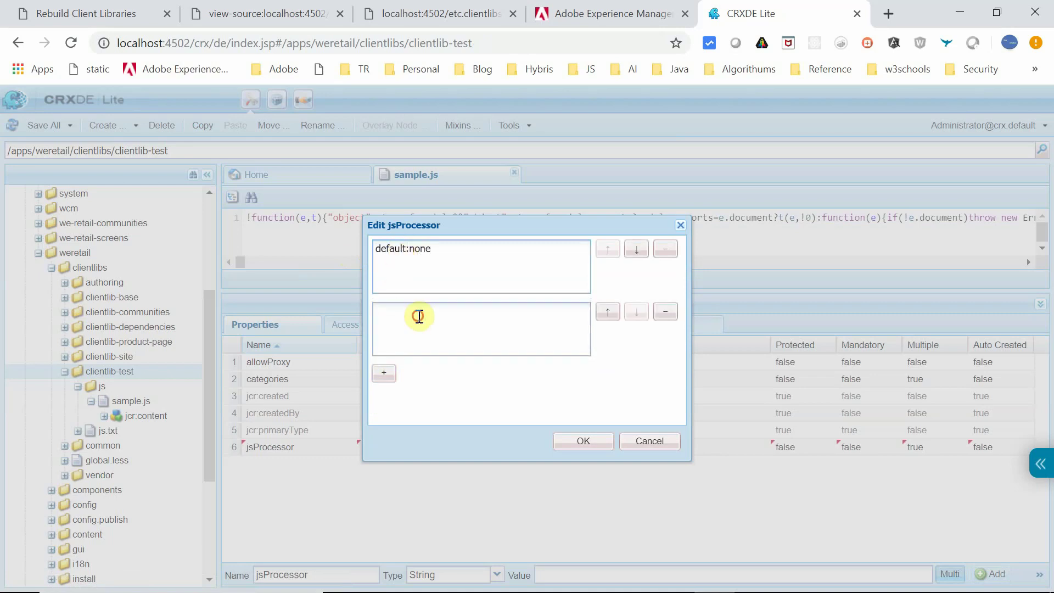
left_click(419, 317)
type("min:none")
left_click(585, 442)
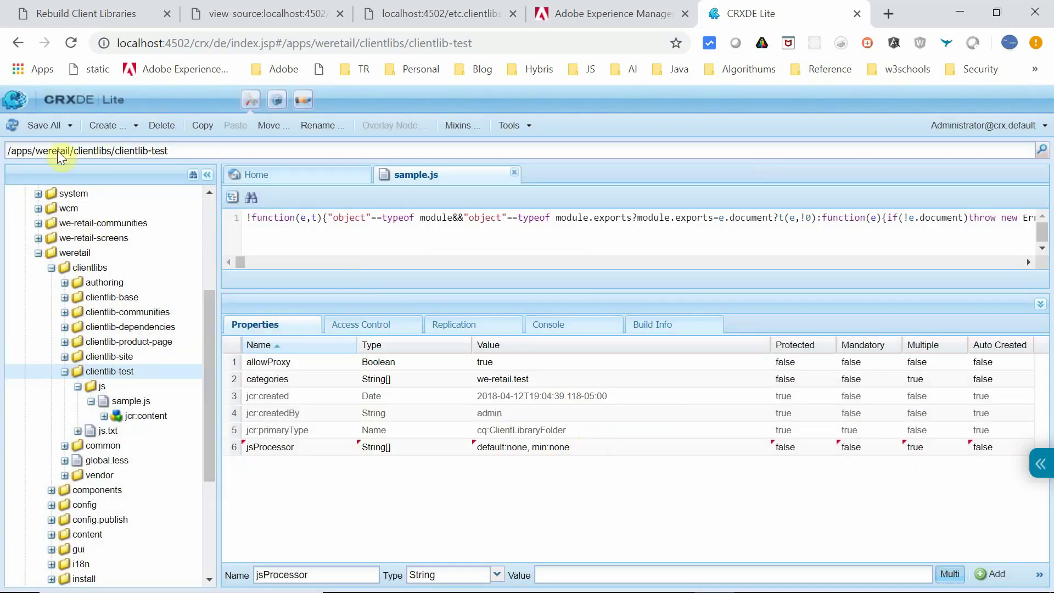
Save all changes and confirm clientlib-test.min.js now serves minified jQuery code.
left_click(44, 132)
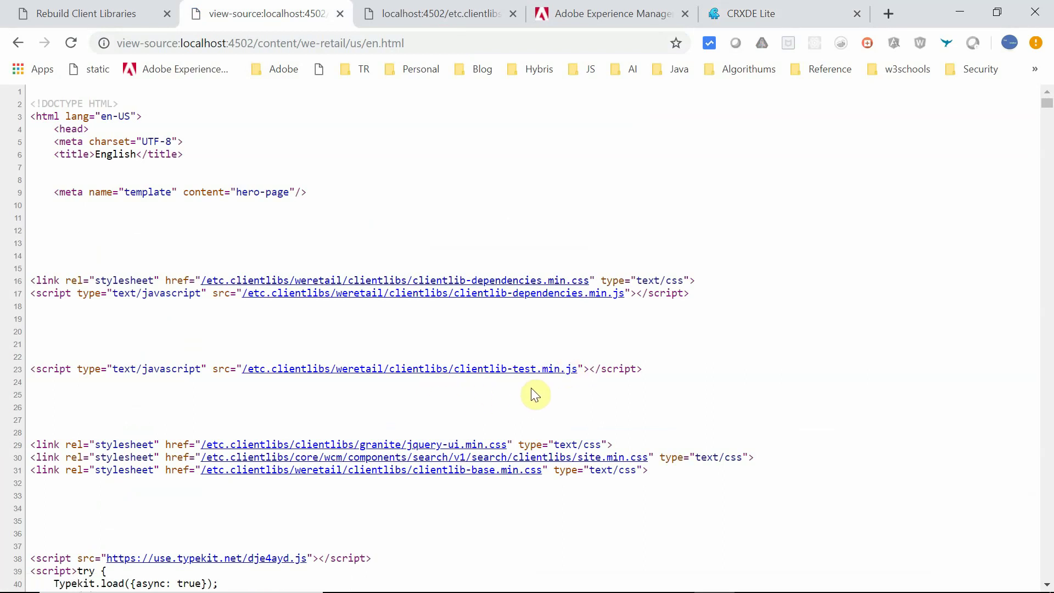
key("ctrl+Tab")
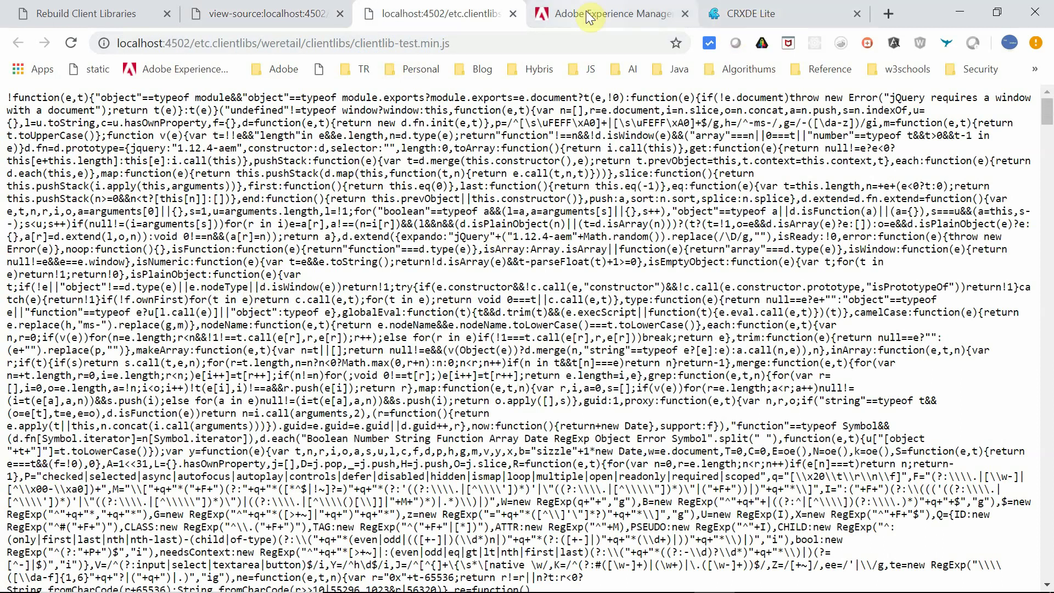
left_click(754, 20)
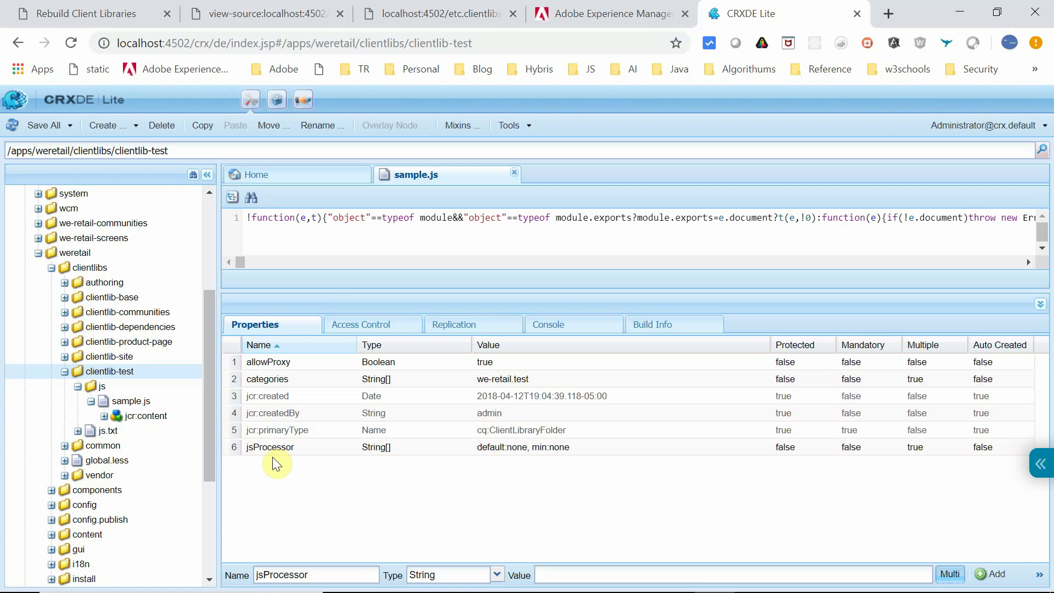
key("alt+Tab")
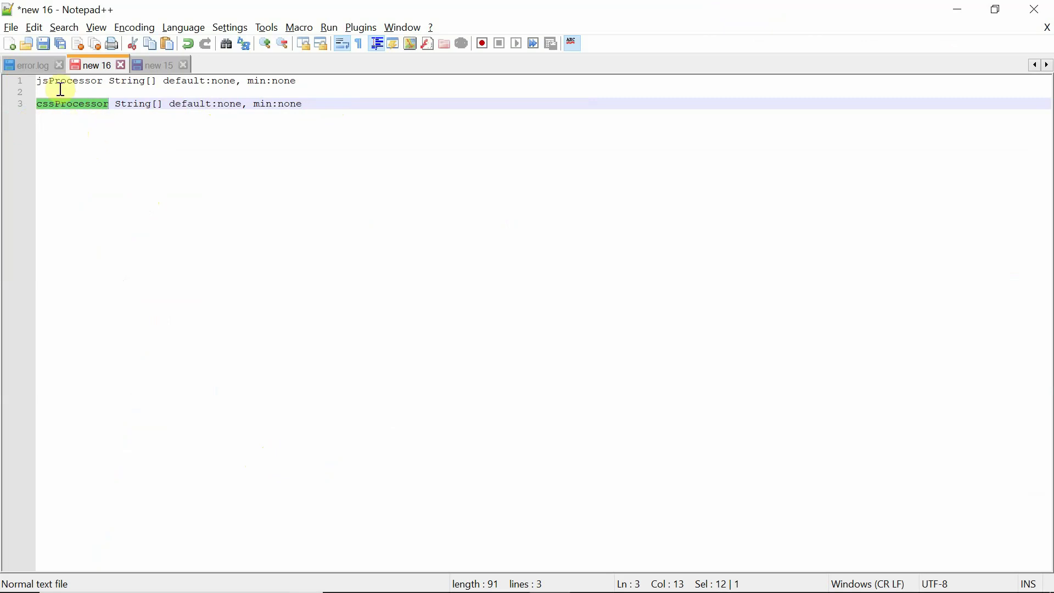
key("alt+Tab")
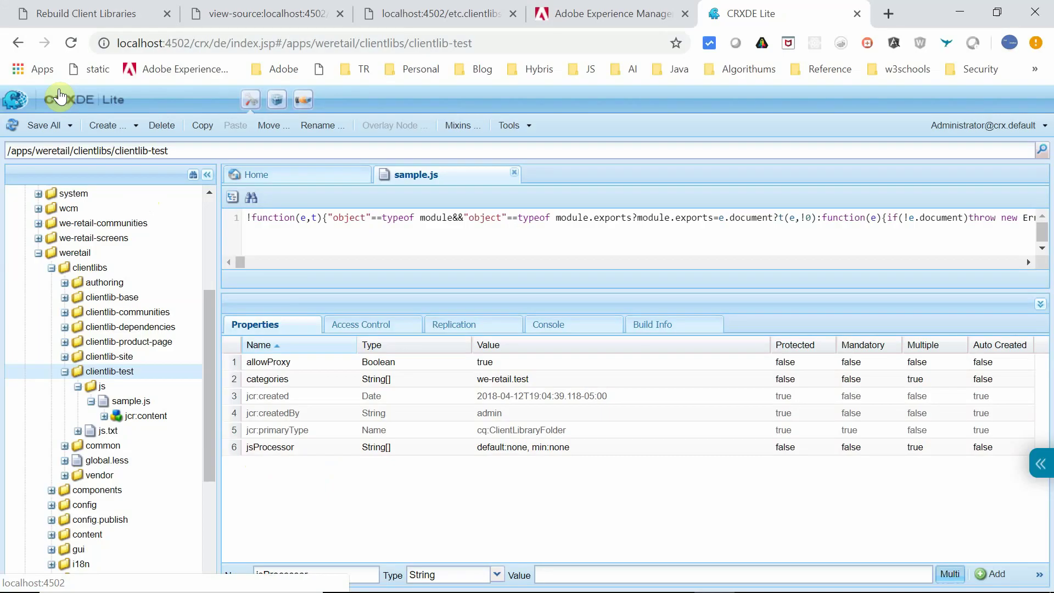